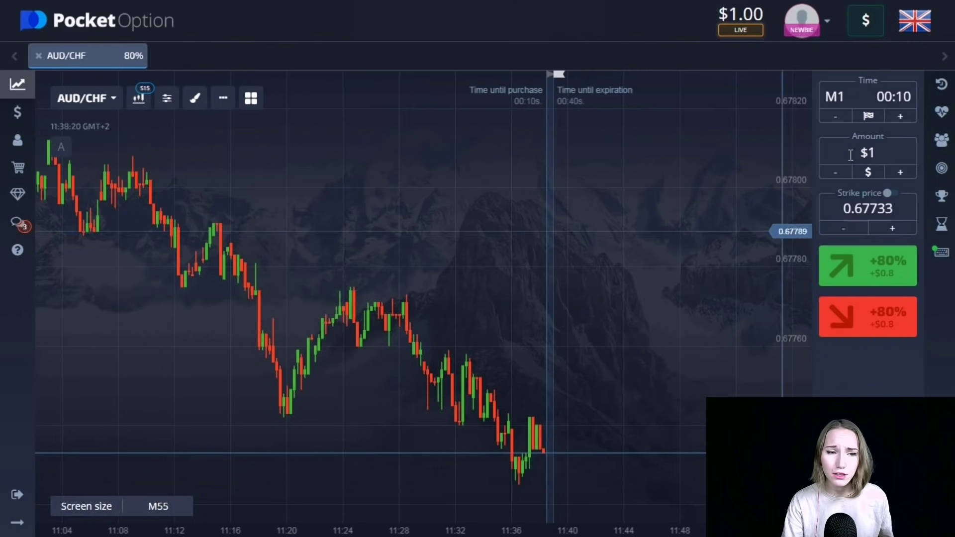
Step: Place a $1 down trade on AUD/CHF with a three-minute (M3) expiry
left_click(900, 117)
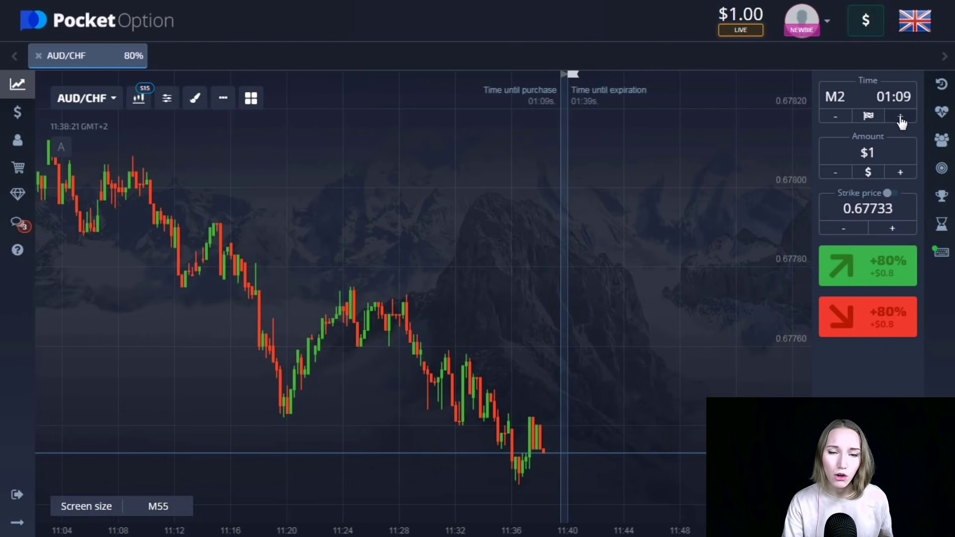
left_click(900, 118)
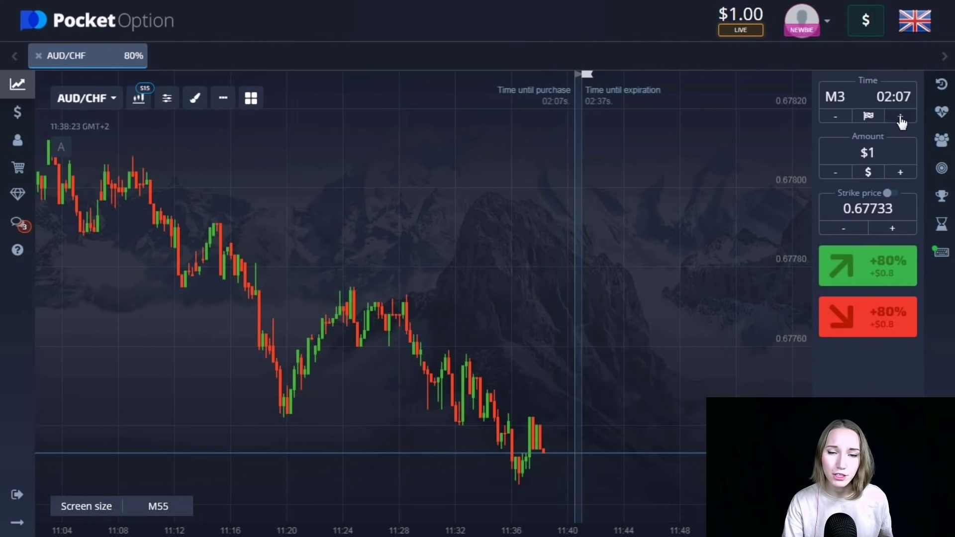
left_click(869, 327)
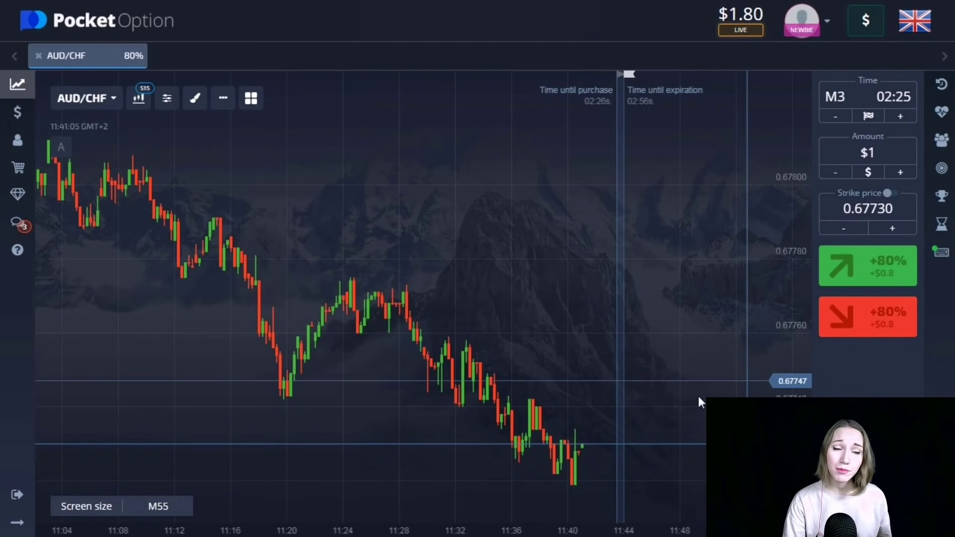
left_click_drag(687, 396, 627, 398)
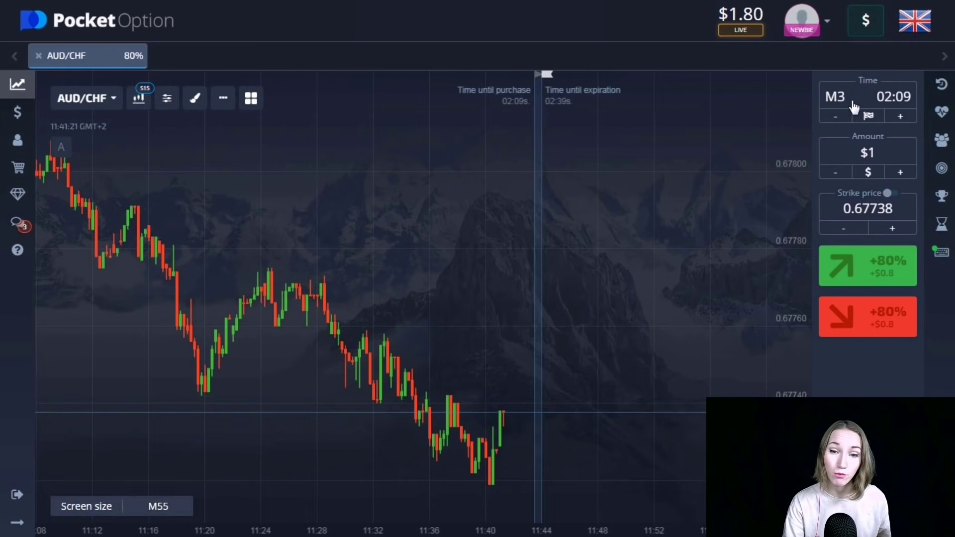
Step: Cut the expiry back to M1 and place another $1 down trade on AUD/CHF
left_click(836, 118)
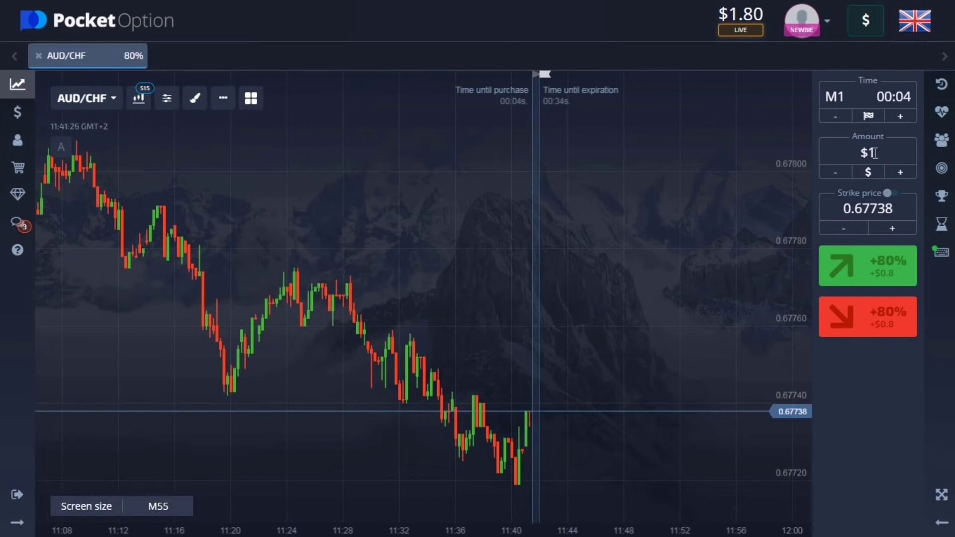
left_click(877, 320)
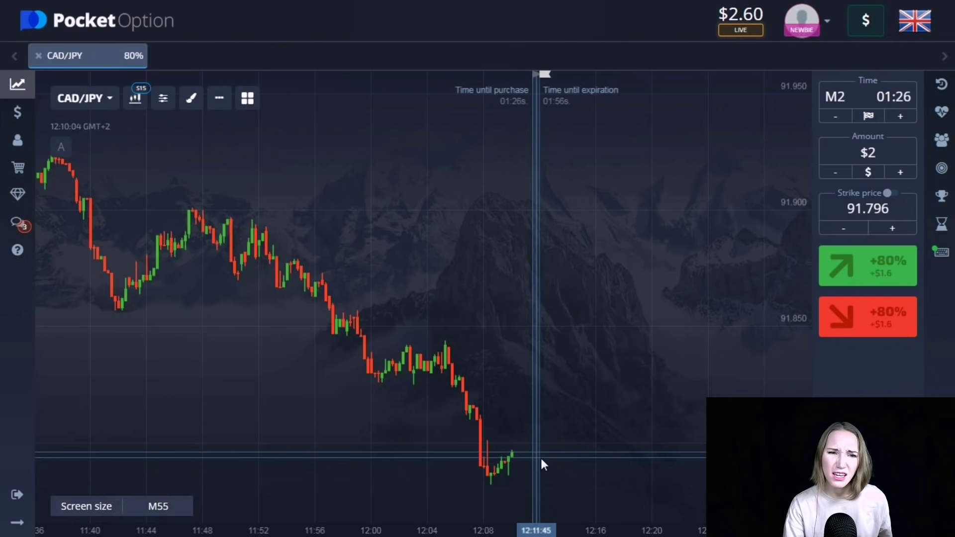
Step: Place a $2 down trade on CAD/JPY with a three-minute expiry
left_click(898, 120)
left_click(874, 326)
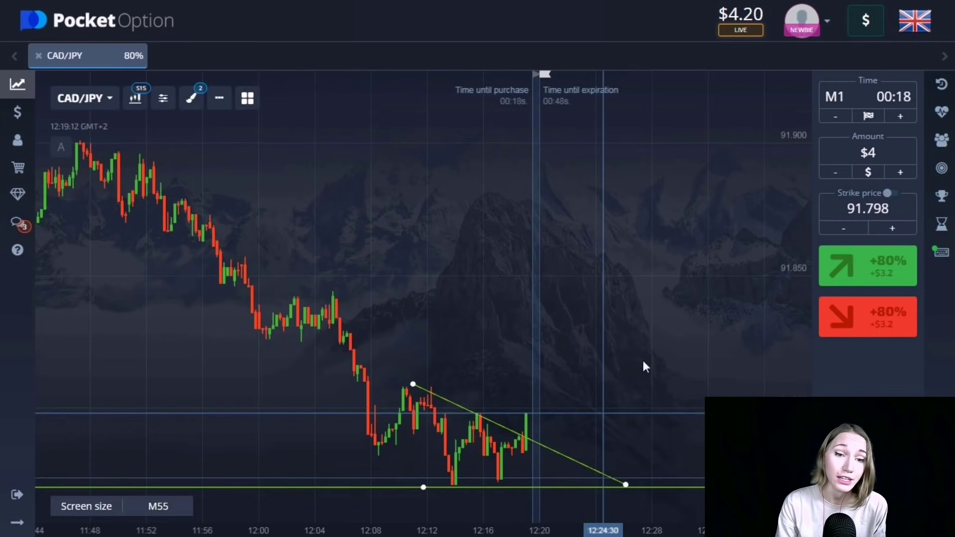
Step: Place a $4 down trade on CAD/JPY with an M3 expiry
left_click(907, 118)
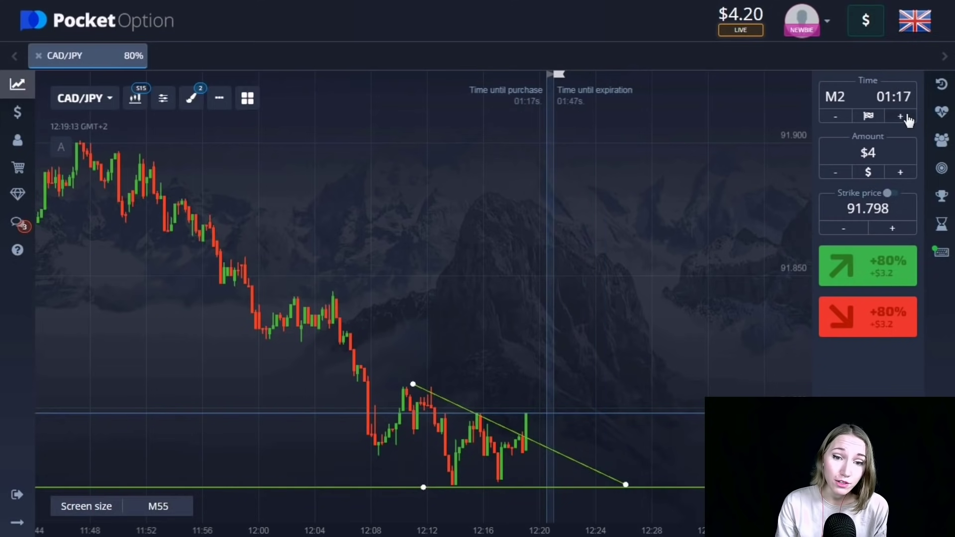
left_click(907, 118)
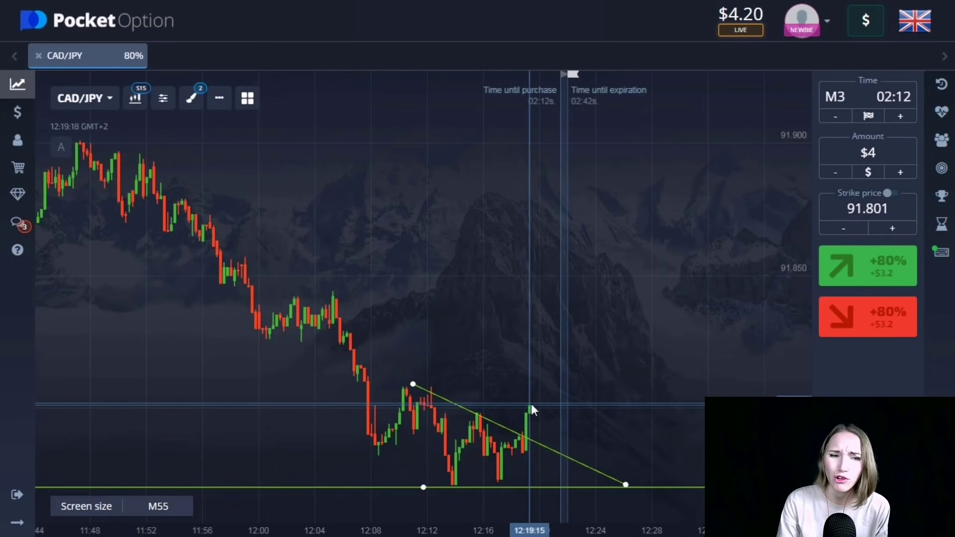
left_click(860, 318)
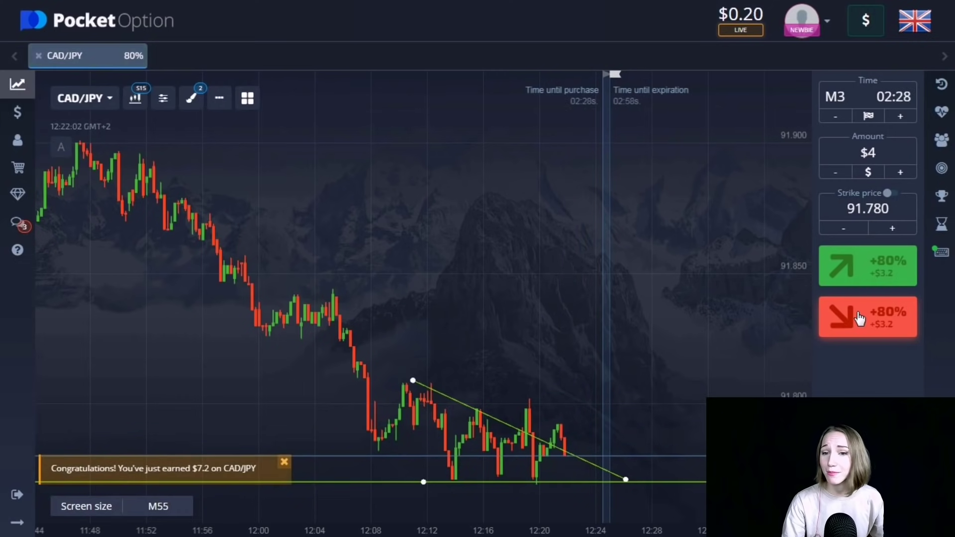
left_click_drag(688, 407, 610, 432)
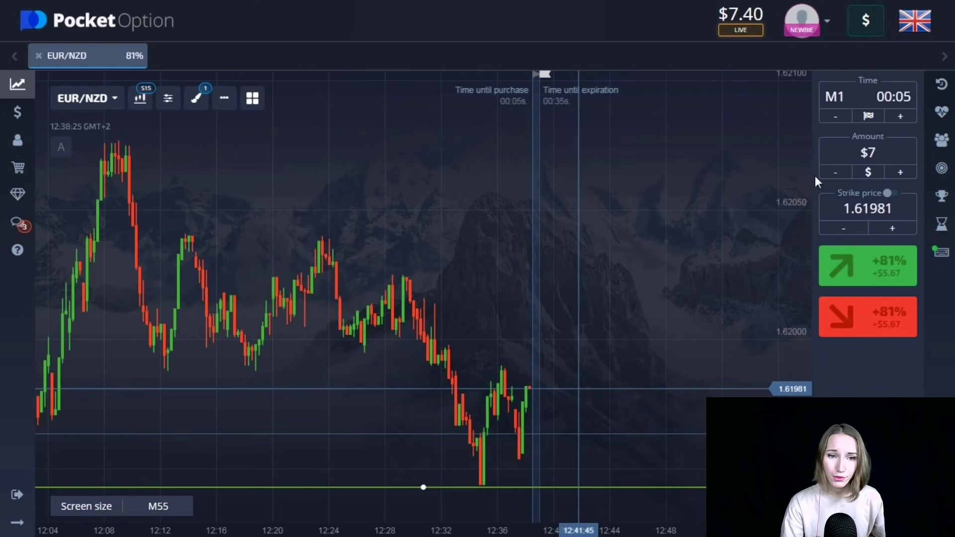
Step: Place a $7 three-minute down trade on EUR/NZD at 1.61977
left_click(902, 117)
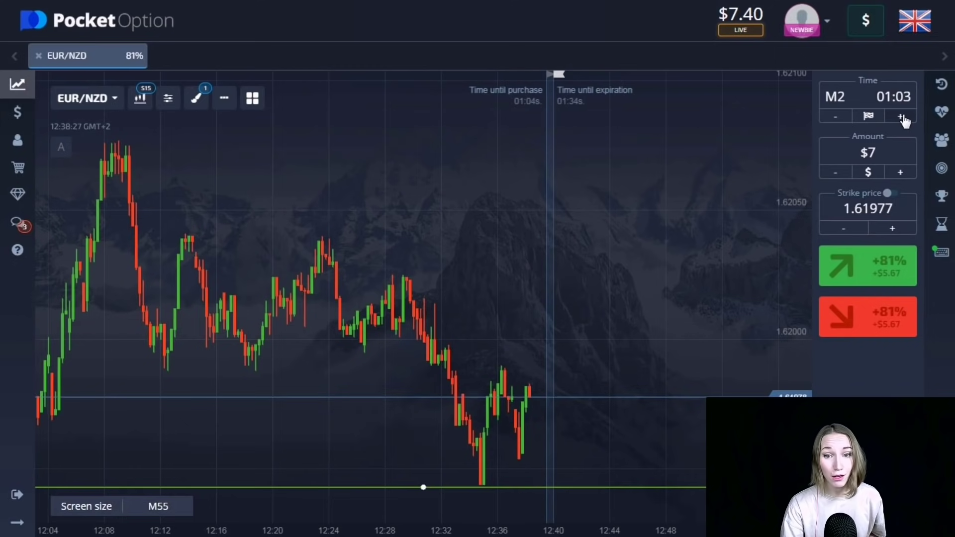
left_click(901, 118)
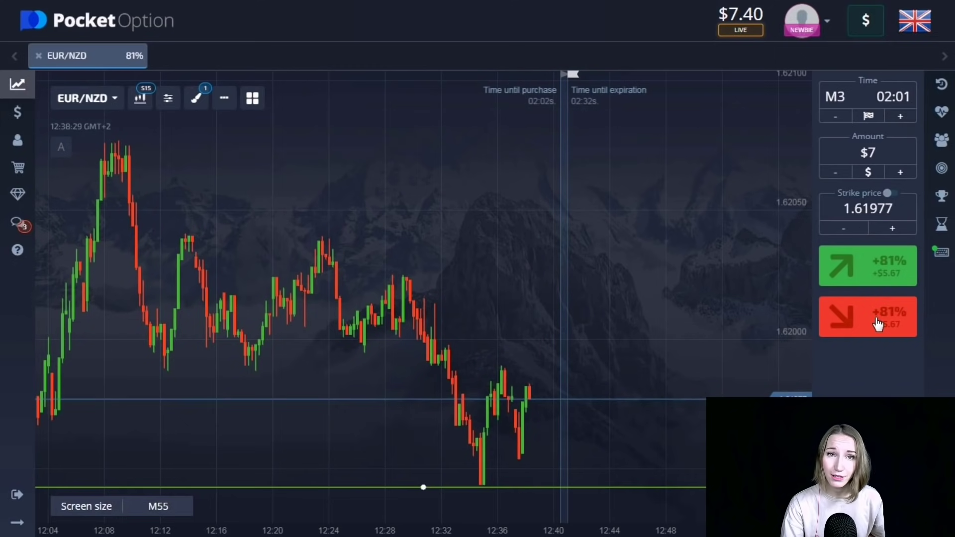
left_click(885, 327)
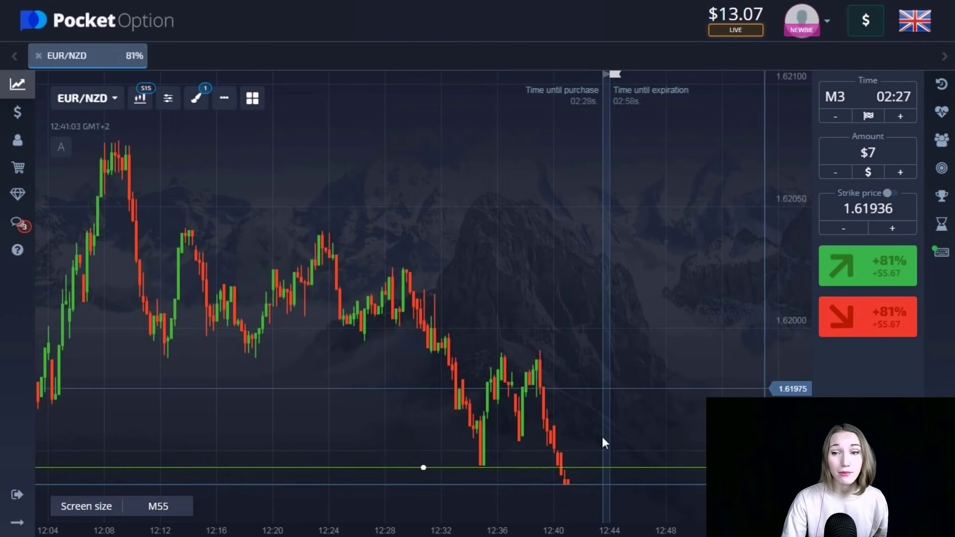
left_click_drag(602, 436, 576, 438)
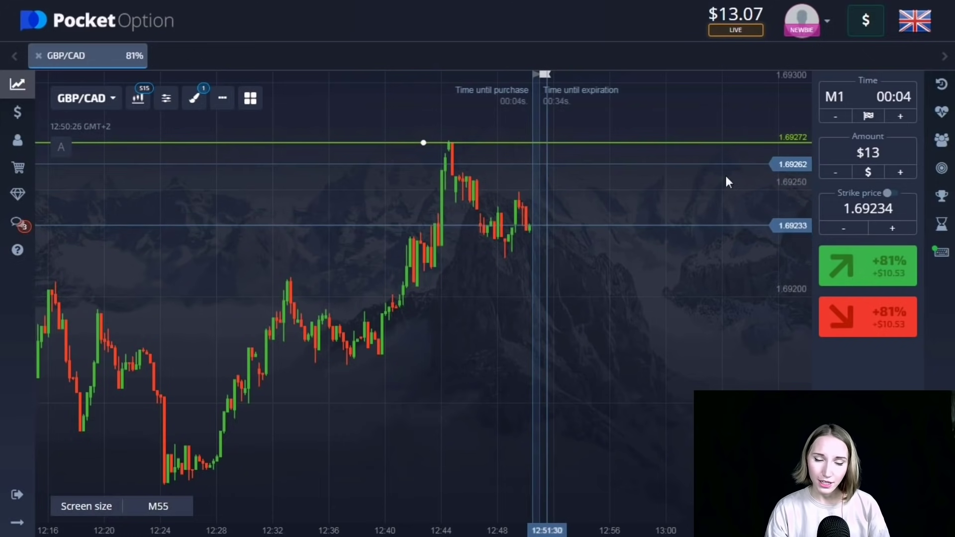
Step: Place a $13 up trade on GBP/CAD with a three-minute expiry
left_click(900, 117)
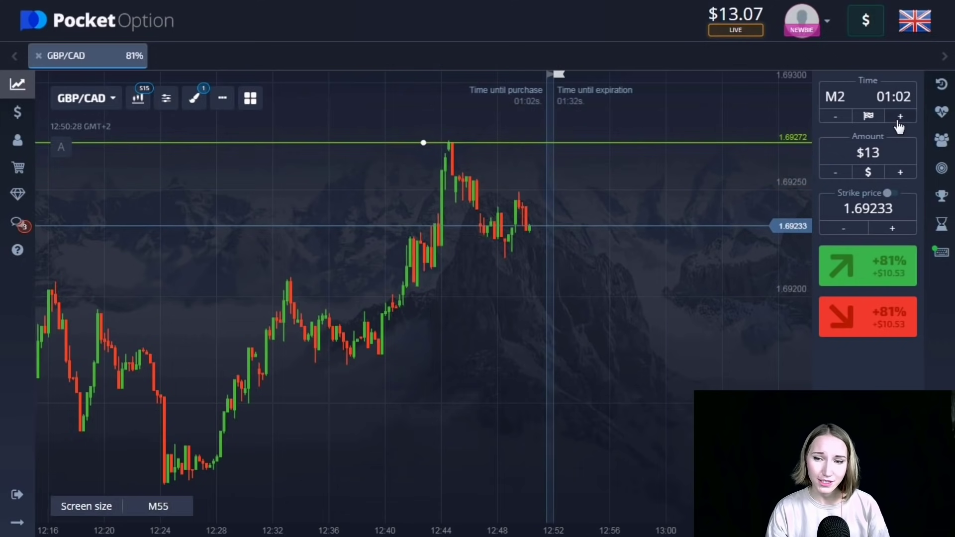
left_click(900, 116)
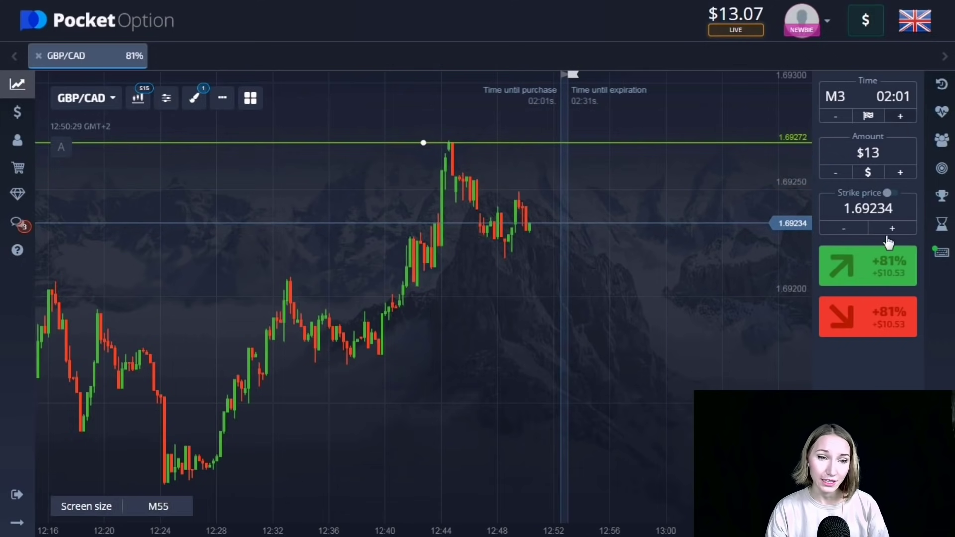
left_click(864, 260)
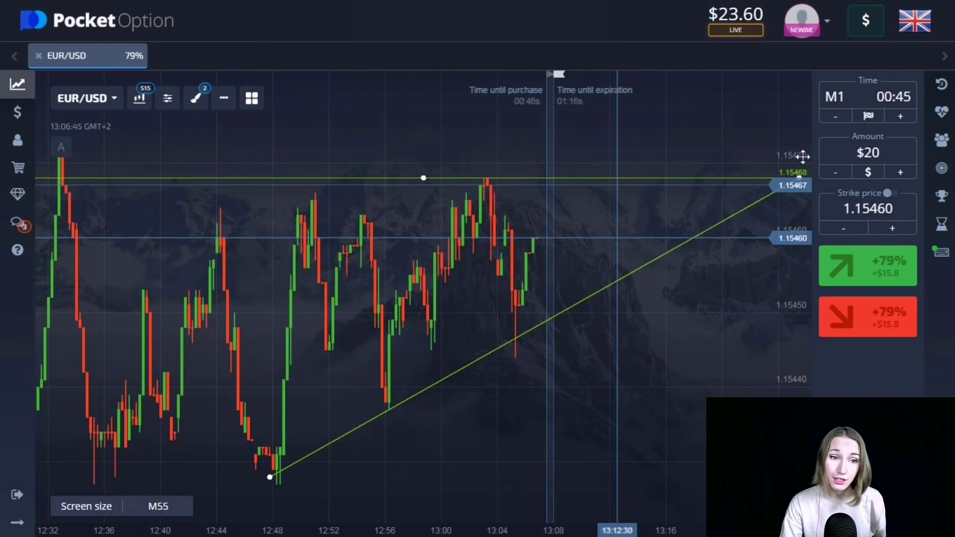
Step: Place a $20 up trade on EUR/USD with an M5 expiry
left_click(900, 120)
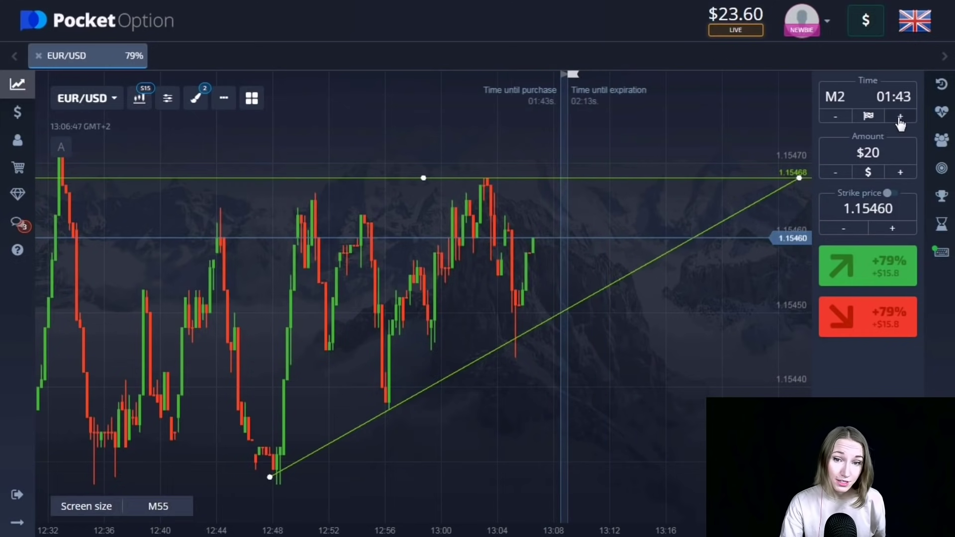
left_click(900, 120)
left_click(900, 119)
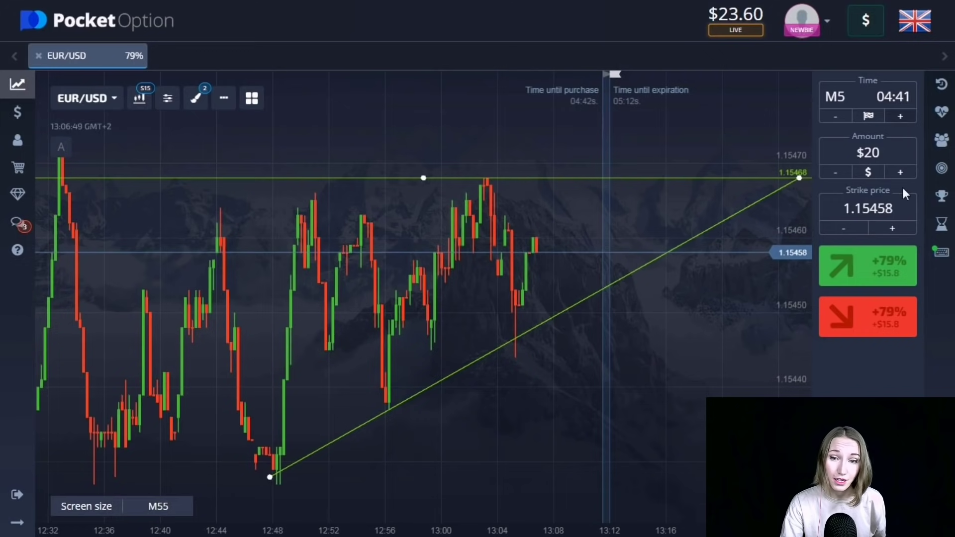
left_click(874, 274)
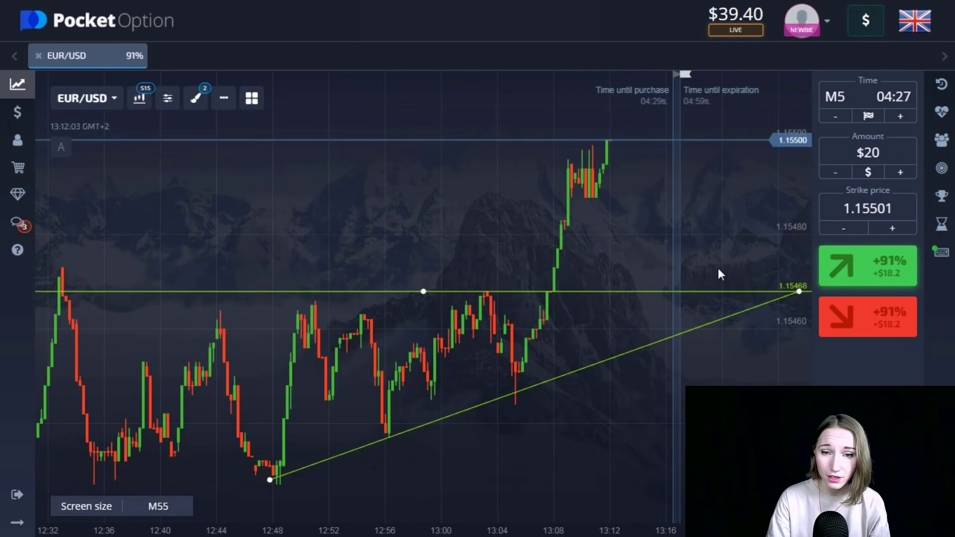
scroll(587, 275, "down", 5)
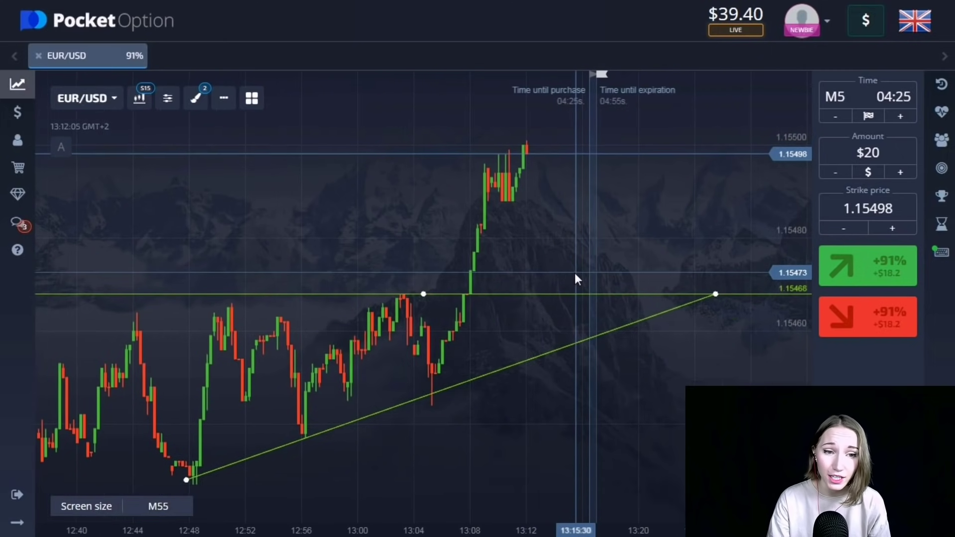
scroll(532, 278, "down", 2)
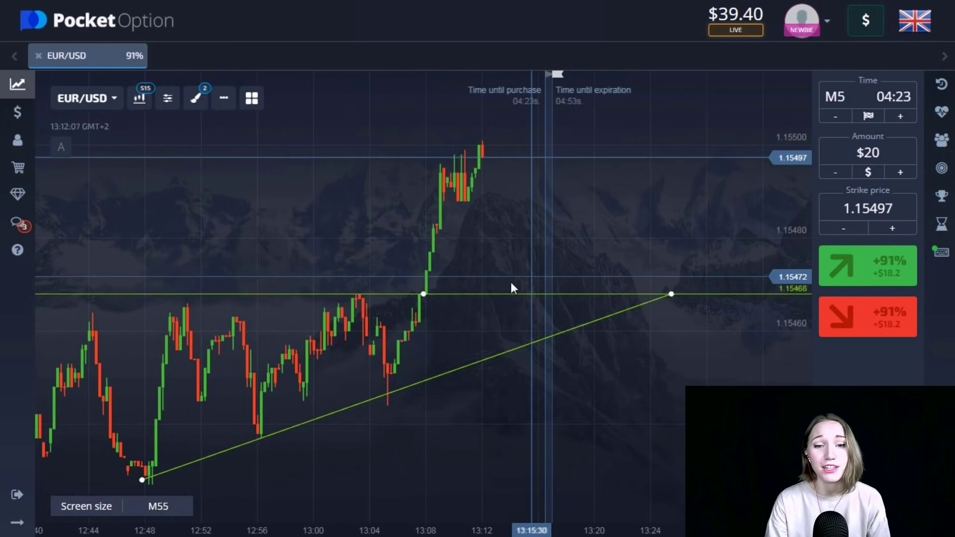
scroll(512, 286, "down", 1)
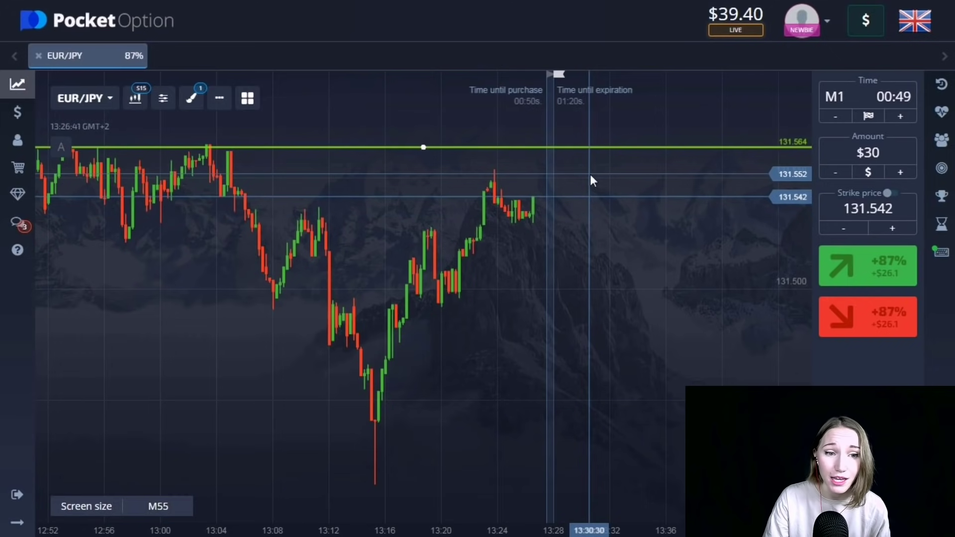
Step: Place a $30 two-minute up trade on EUR/JPY, then select and release the green level line
left_click(901, 117)
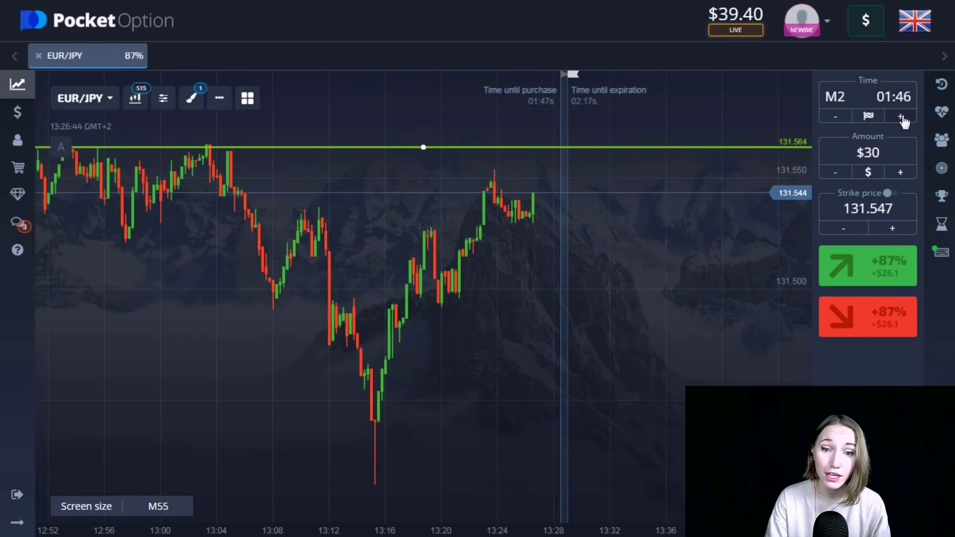
left_click(868, 275)
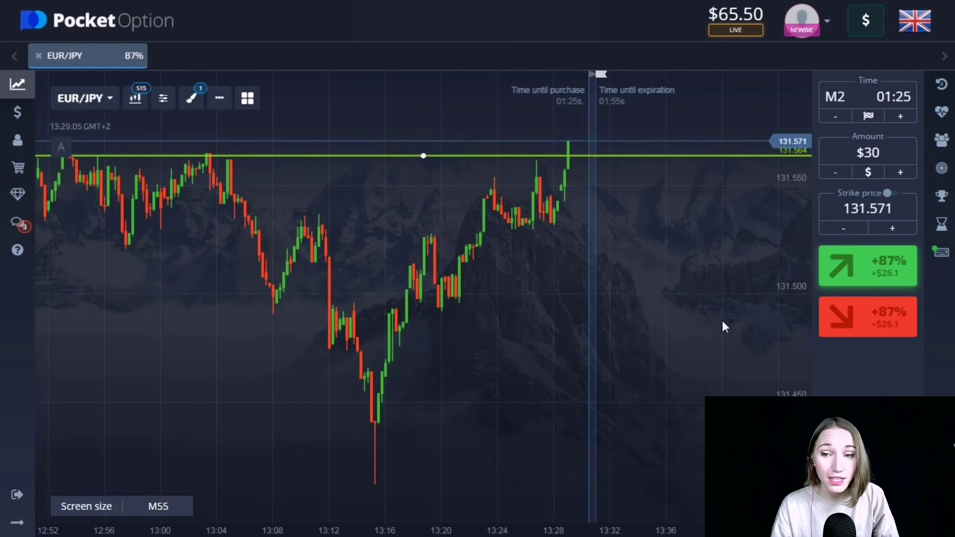
left_click(639, 163)
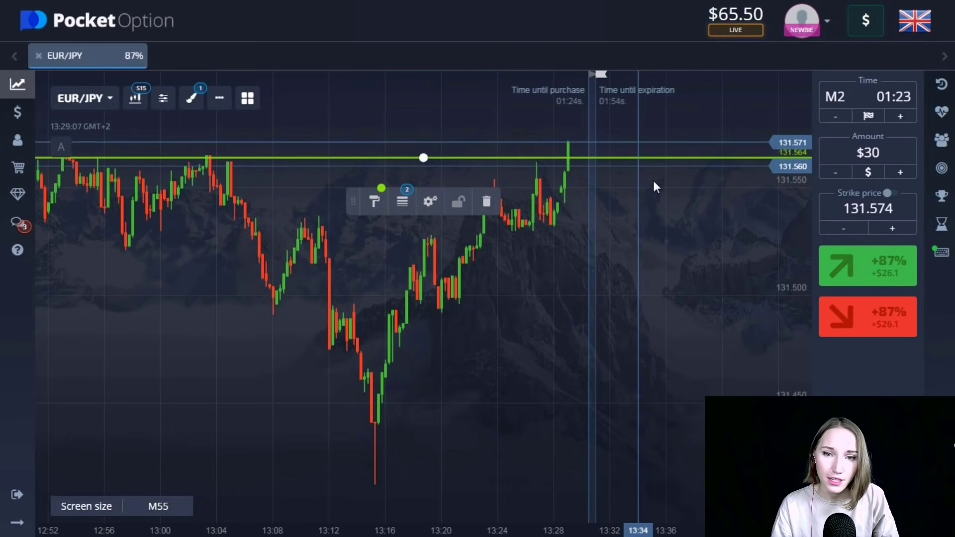
mouse_move(668, 211)
left_mouse_down()
mouse_move(629, 210)
mouse_move(620, 201)
left_mouse_up()
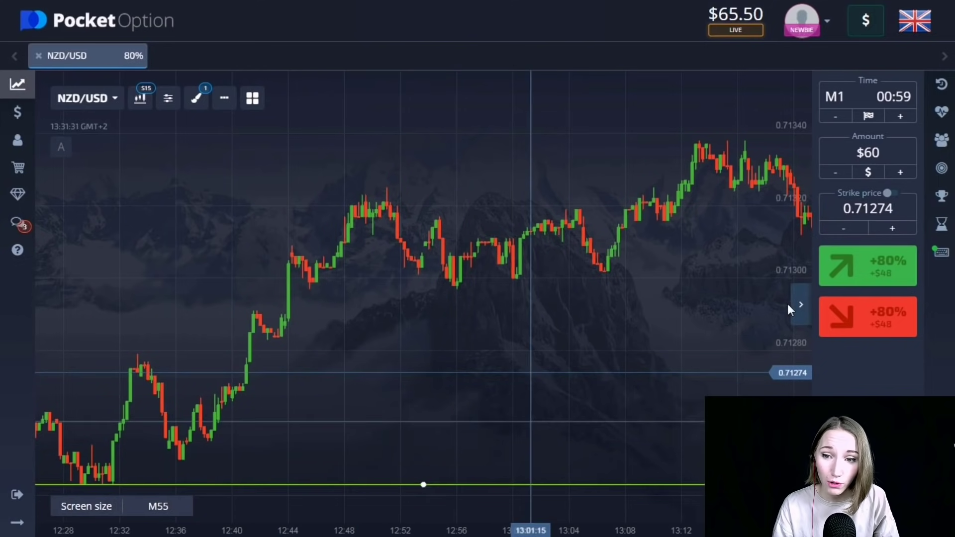
Step: Bet $60 that NZD/USD falls, using an M5 expiry
left_click_drag(739, 314, 578, 402)
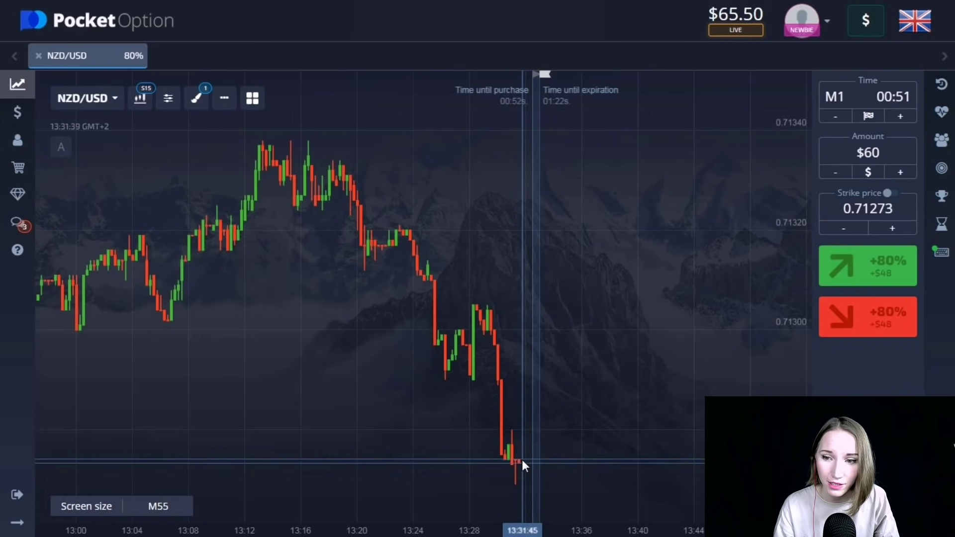
left_click(901, 117)
left_click(901, 118)
left_click(901, 117)
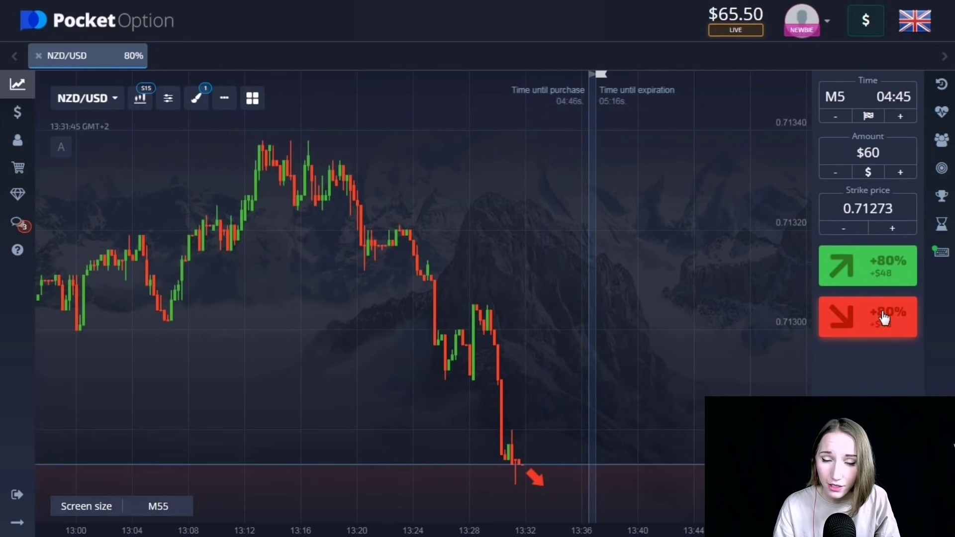
left_click(883, 318)
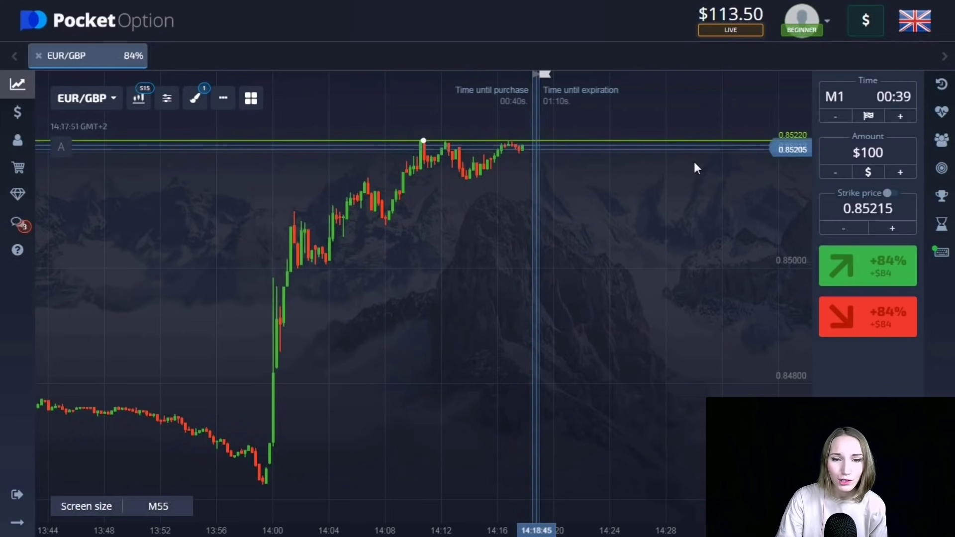
Step: Place a $100 up trade on EUR/GBP with an M2 expiry
left_click(904, 120)
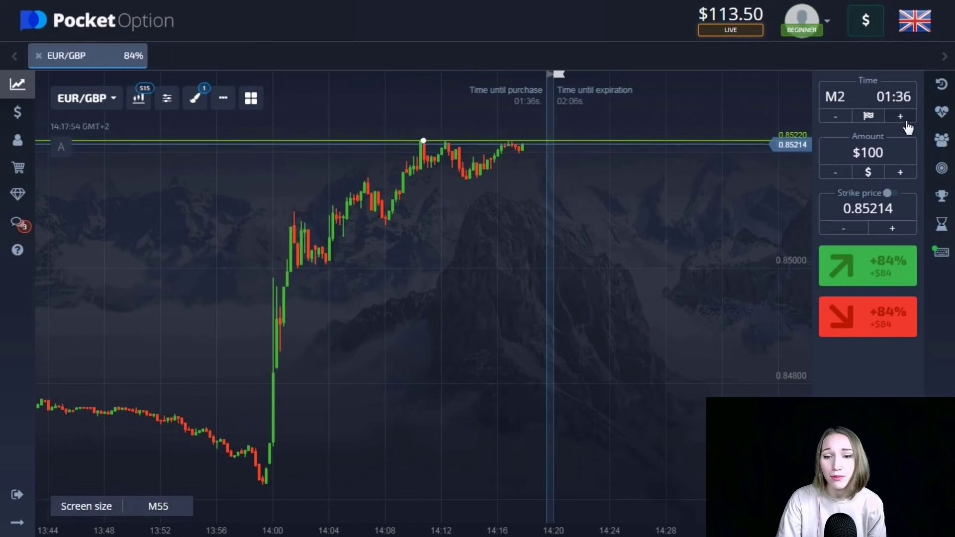
left_click(889, 273)
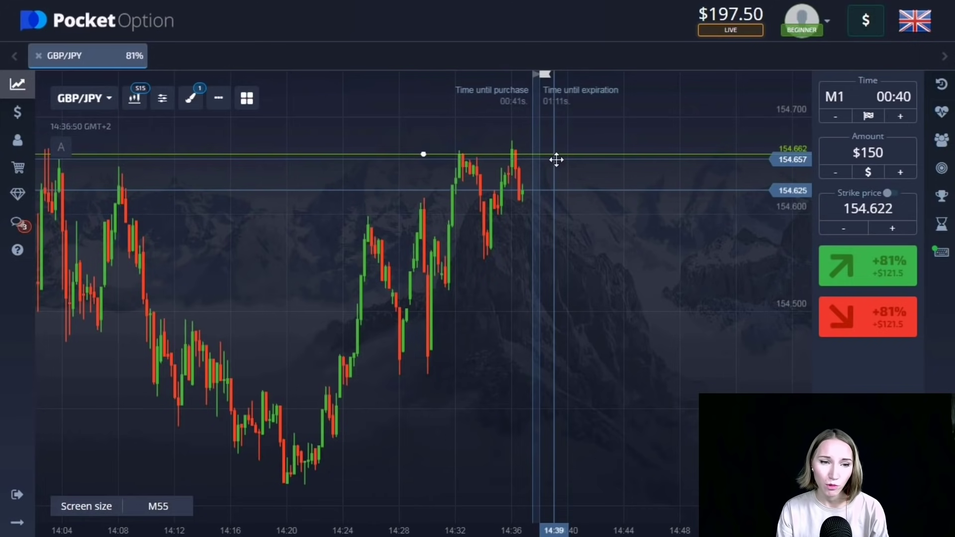
Step: Set the GBP/JPY expiry to M3 and open a $150 up trade
left_click(901, 117)
left_click(902, 118)
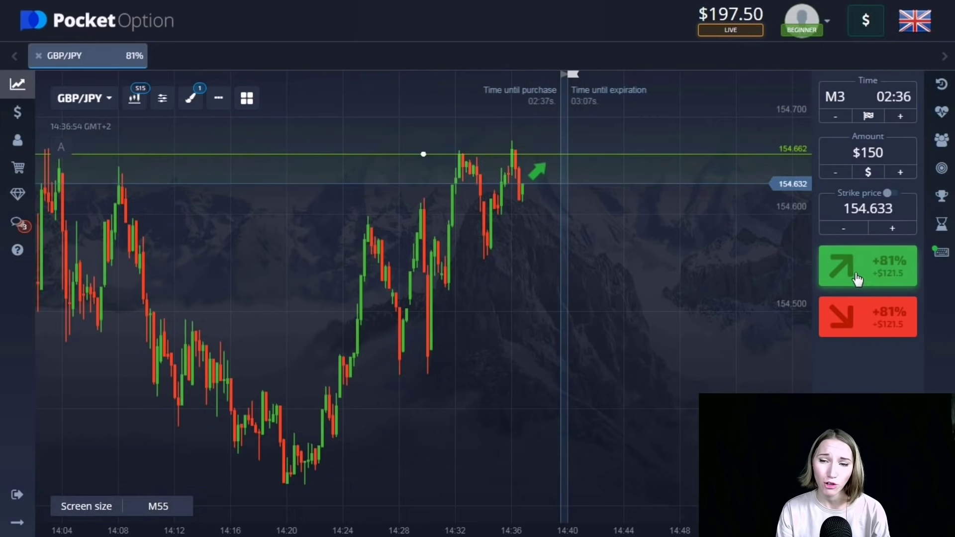
left_click(860, 278)
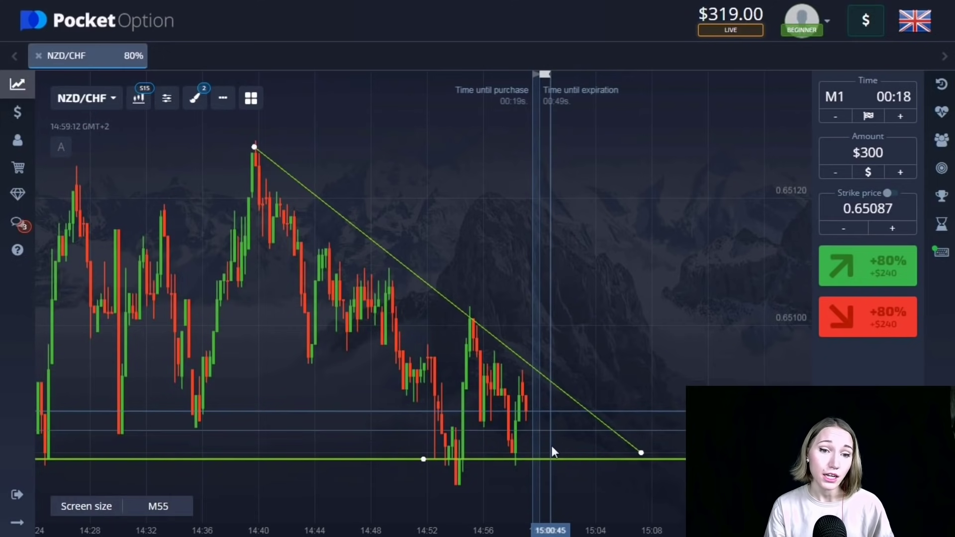
Step: Set the NZD/CHF expiry to M3 and place a $300 down trade
left_click(901, 117)
left_click(901, 117)
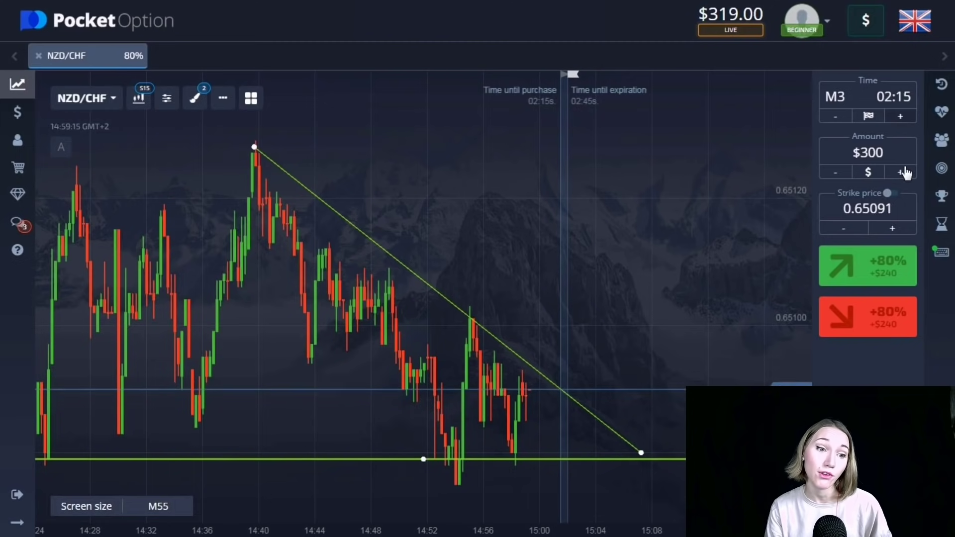
left_click(891, 269)
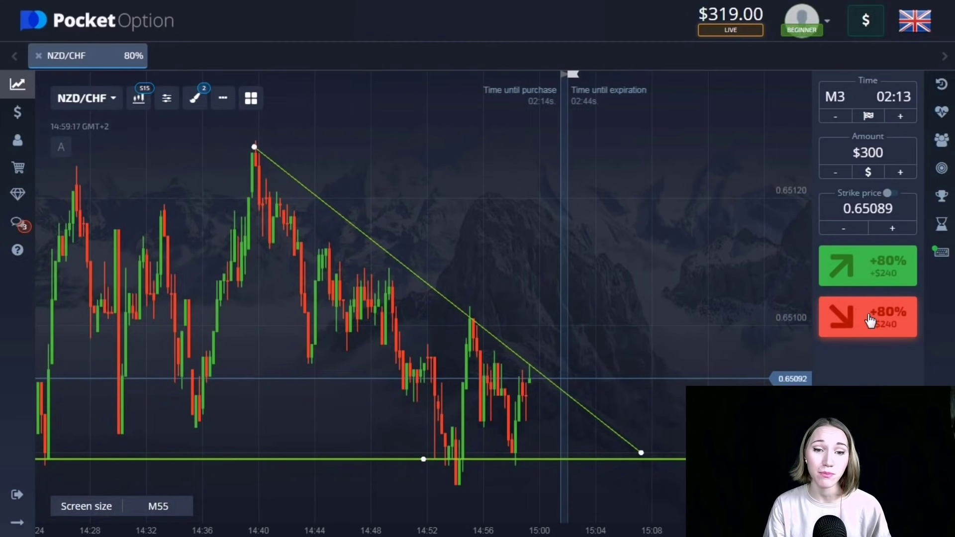
left_click(871, 321)
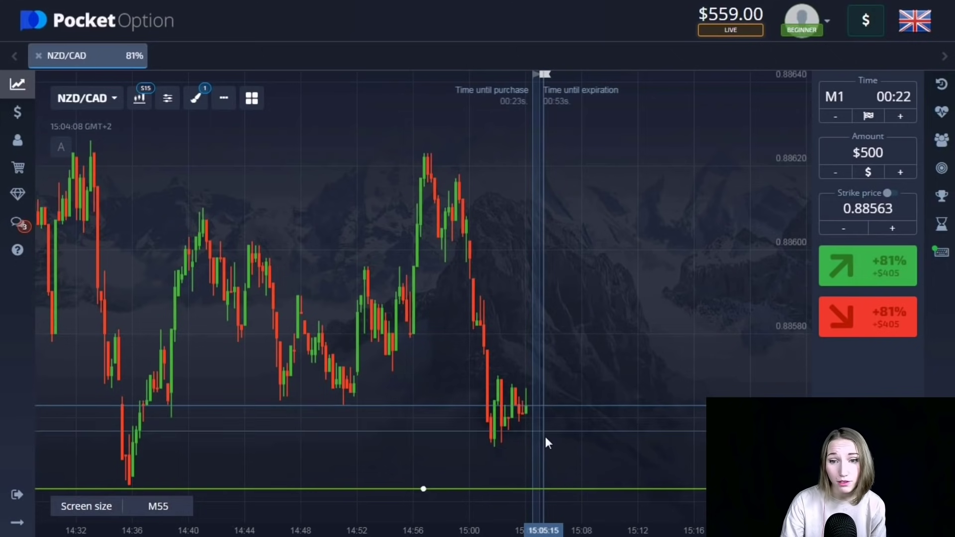
Step: Place a $500 M2 down trade on NZD/CAD and pan to the latest candles
left_click(900, 119)
left_click(867, 320)
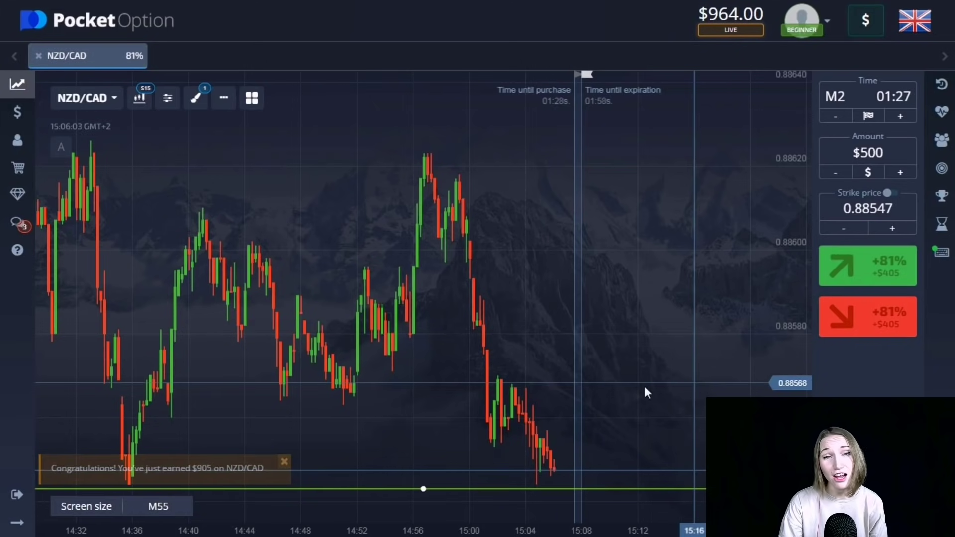
left_click_drag(645, 388, 628, 387)
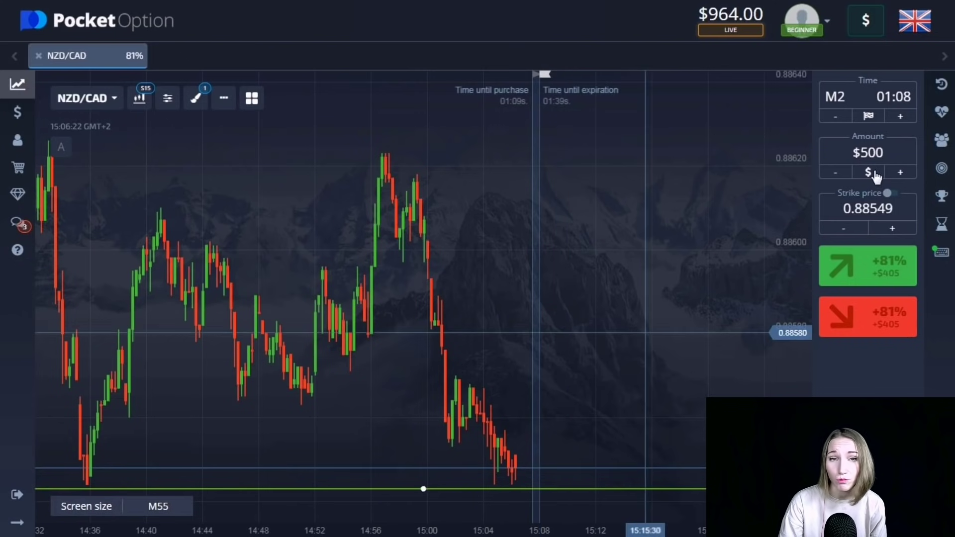
Step: Change the stake to $960 and place a NZD/CAD down trade
left_click(886, 151)
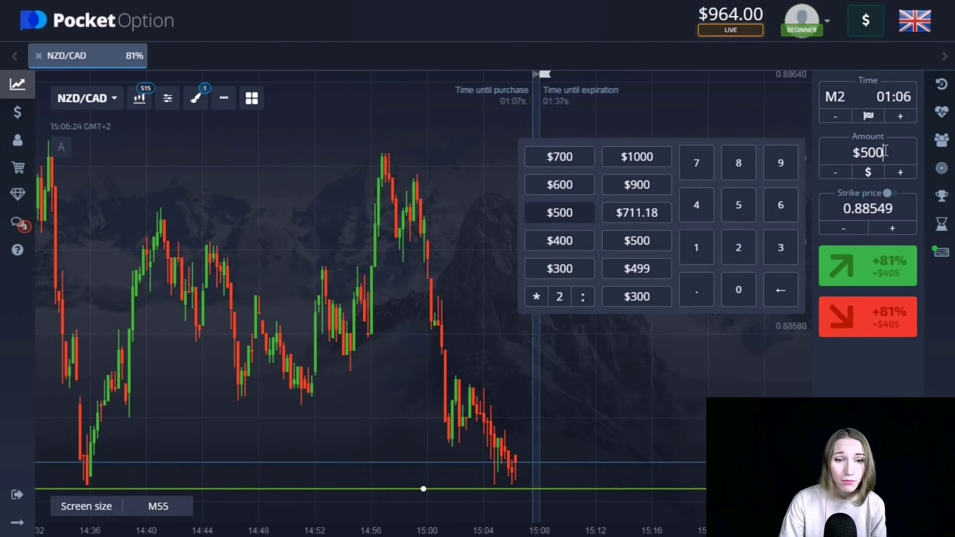
key("BackSpace")
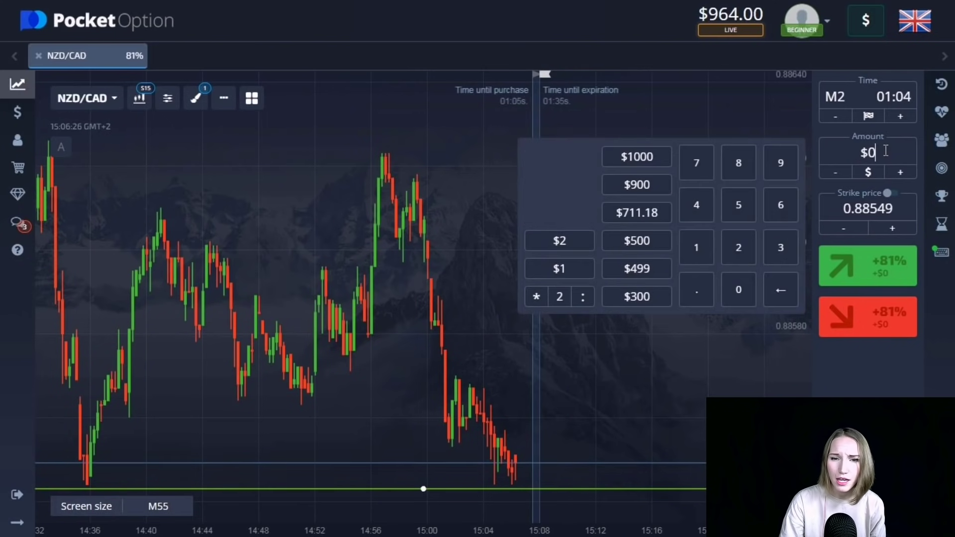
type("96")
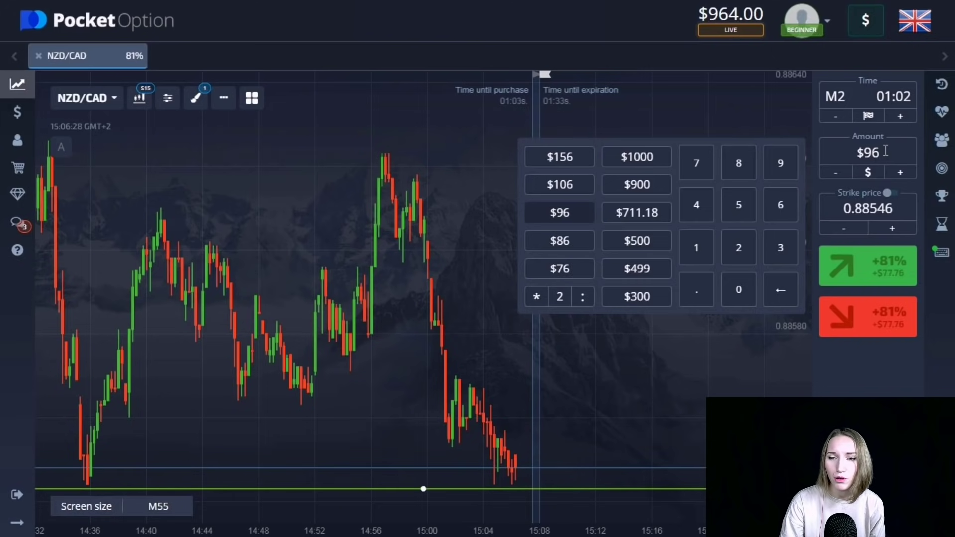
type("0")
left_click(855, 329)
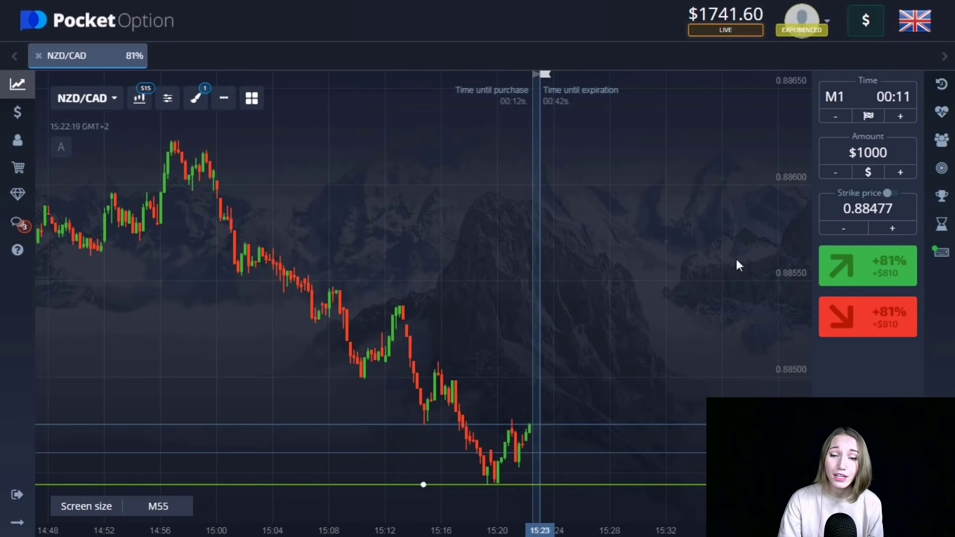
Step: Set the expiry to M2 and place a $1000 NZD/CAD down trade
left_click(902, 121)
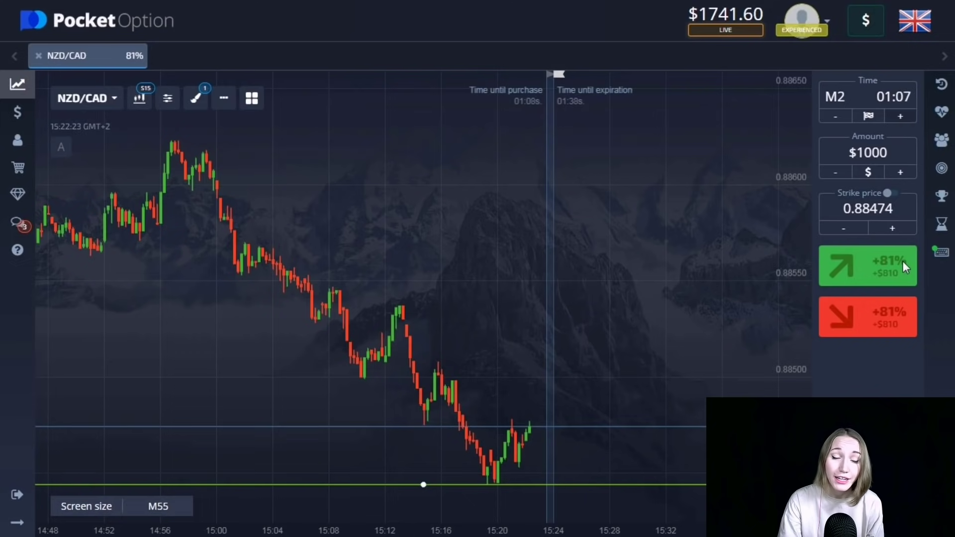
left_click(874, 312)
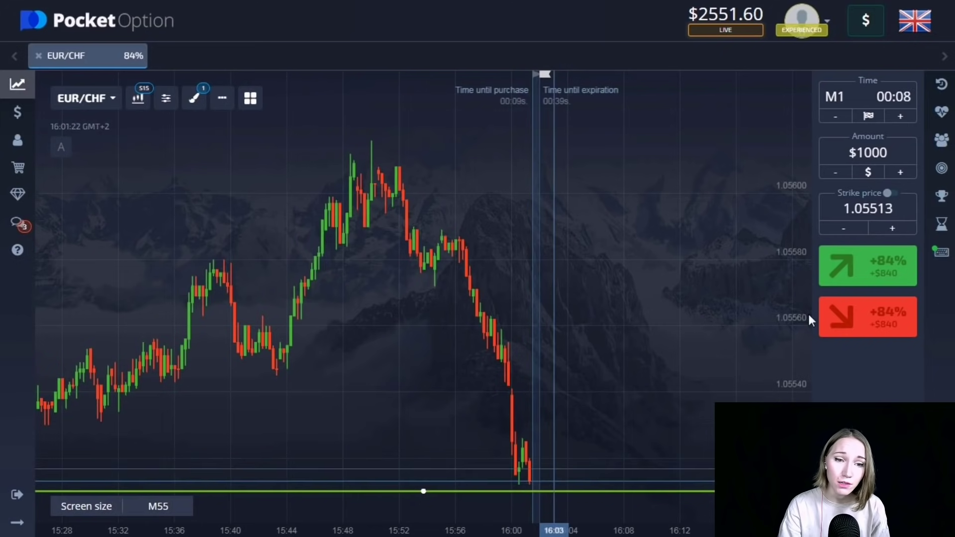
Step: Place two $1000 one-minute down trades on EUR/CHF
left_click(878, 315)
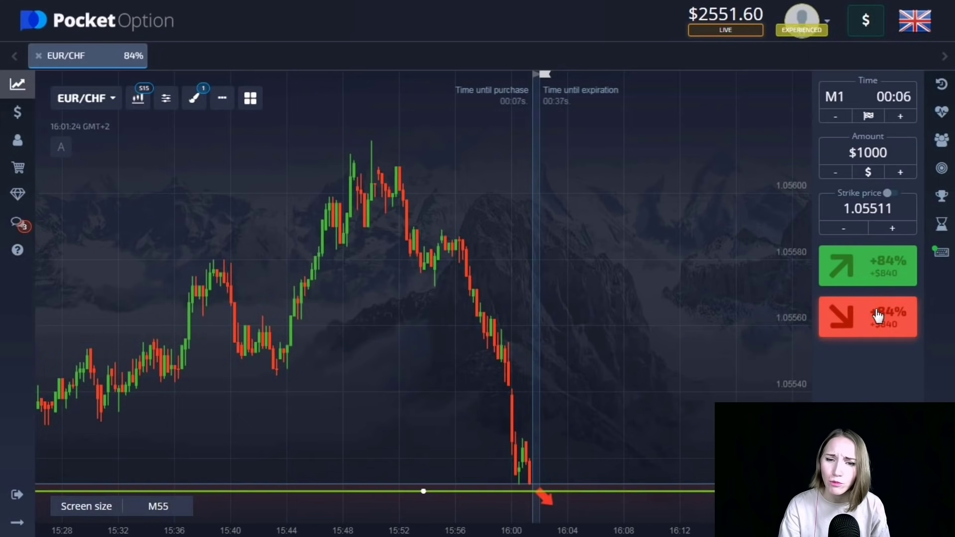
left_click(878, 316)
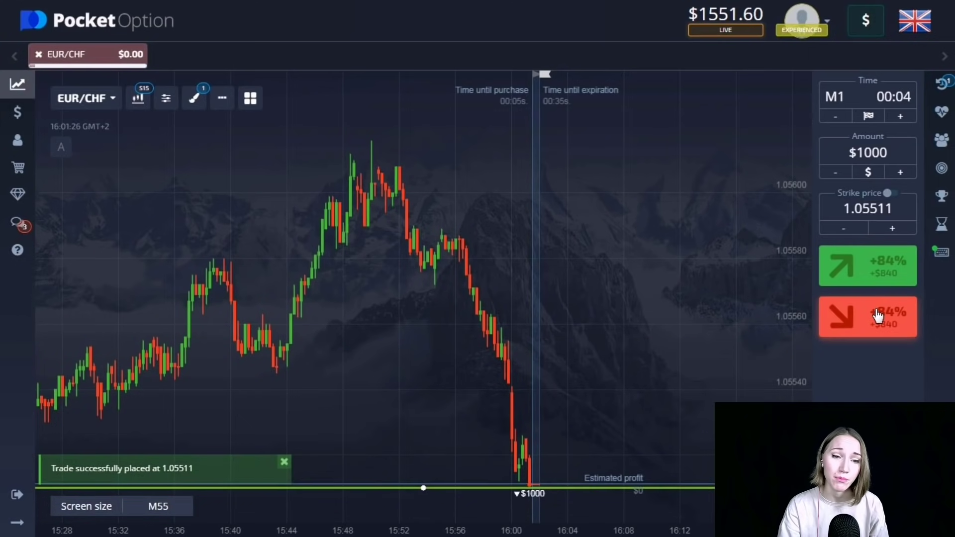
left_click(878, 316)
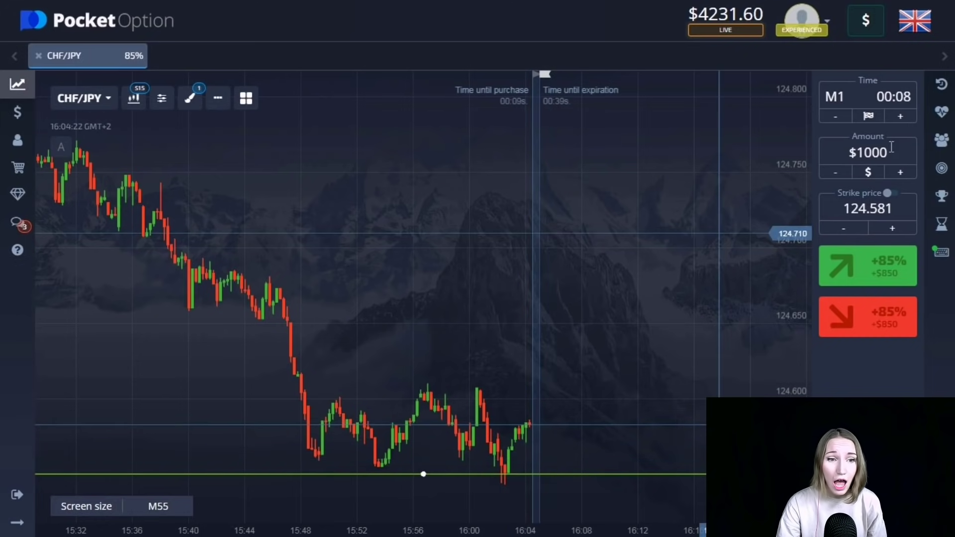
Step: Set the CHF/JPY expiry to M3 and place four $1000 down trades
left_click(901, 117)
left_click(901, 117)
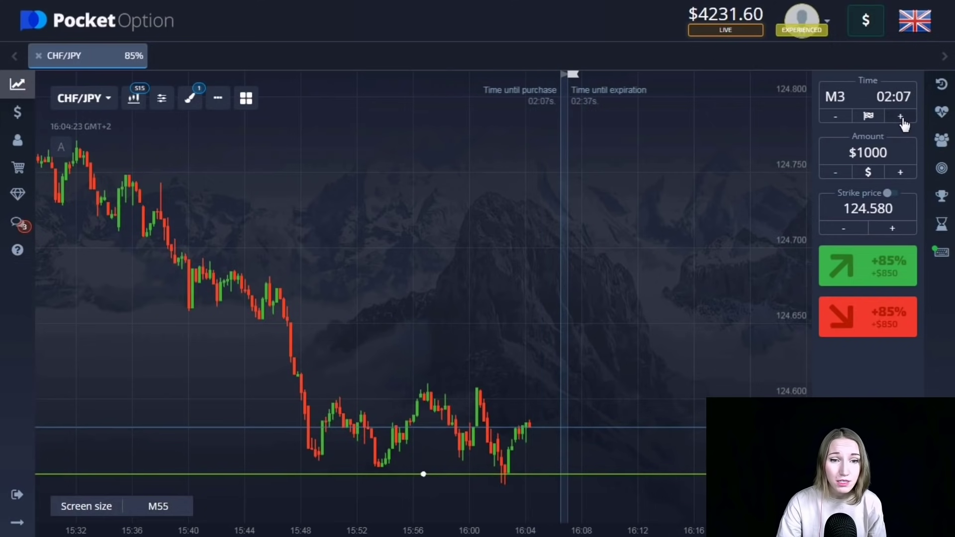
left_click(866, 325)
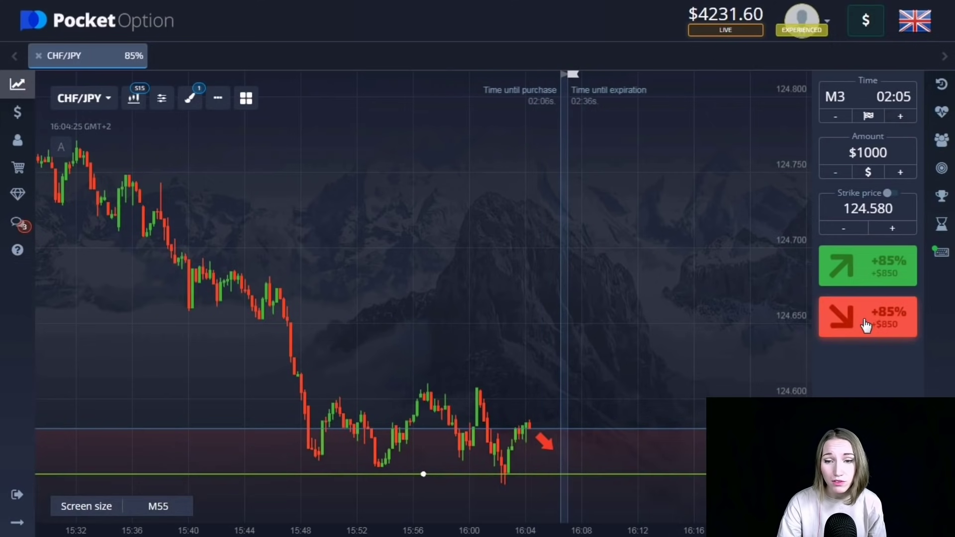
left_click(867, 326)
left_click(866, 325)
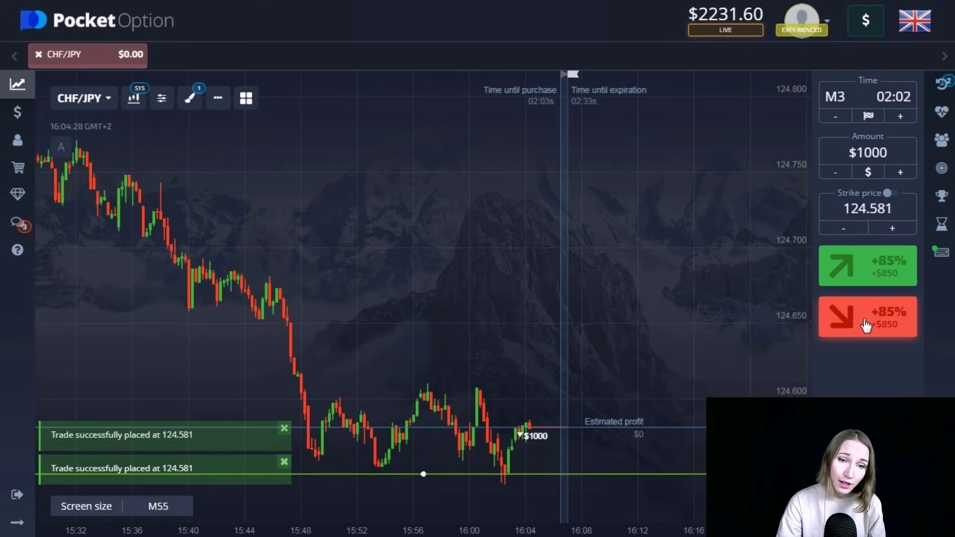
left_click(866, 325)
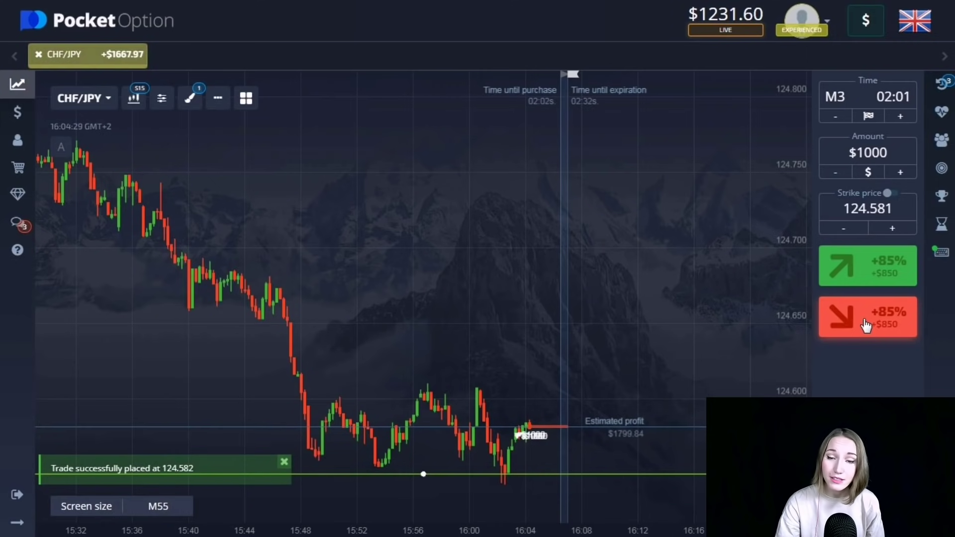
left_click(866, 326)
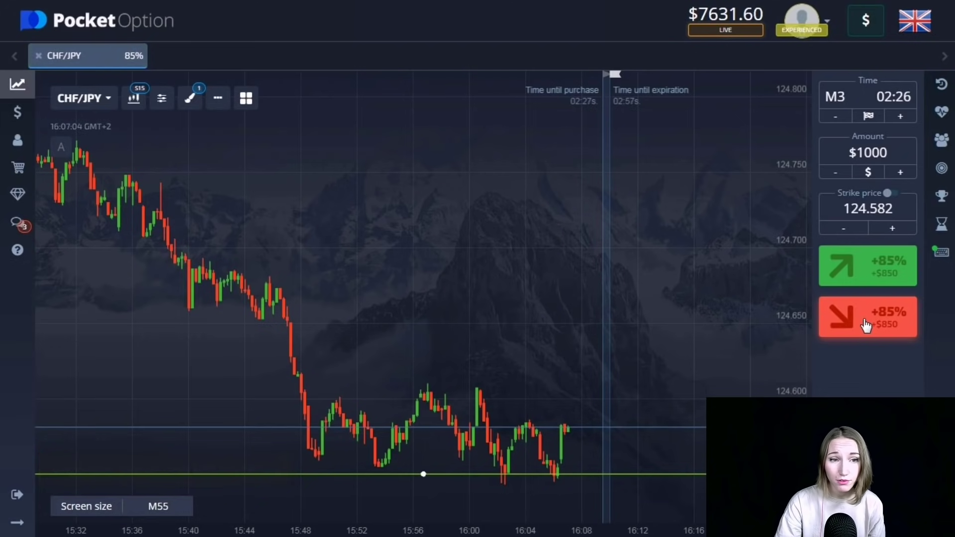
left_click_drag(626, 377, 577, 391)
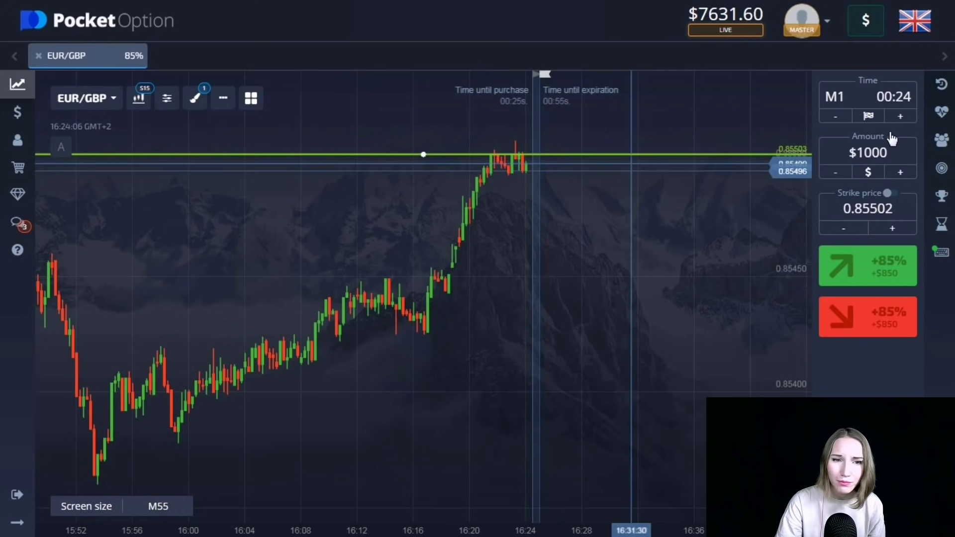
Step: Set the EUR/GBP expiry to M2 and buy four $1000 up trades
left_click(900, 116)
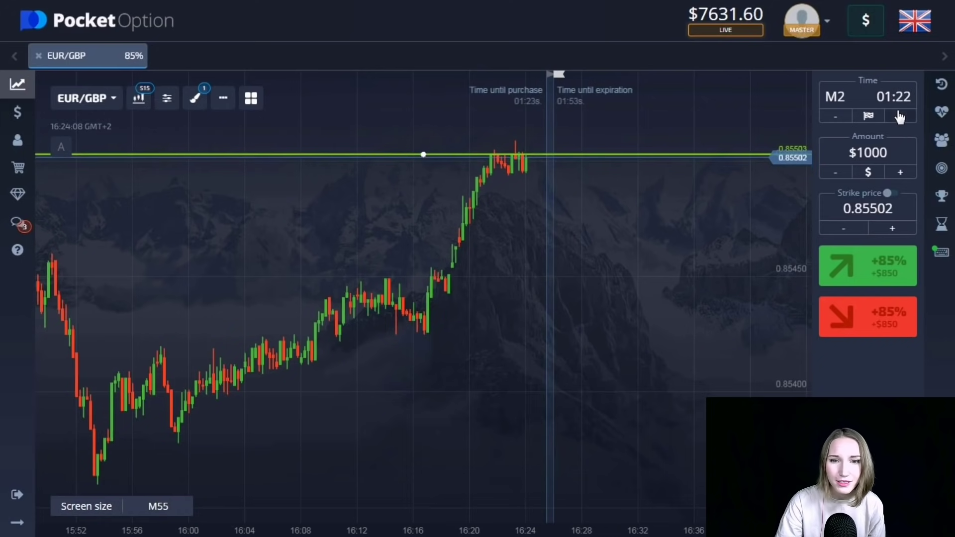
left_click(876, 268)
left_click(877, 267)
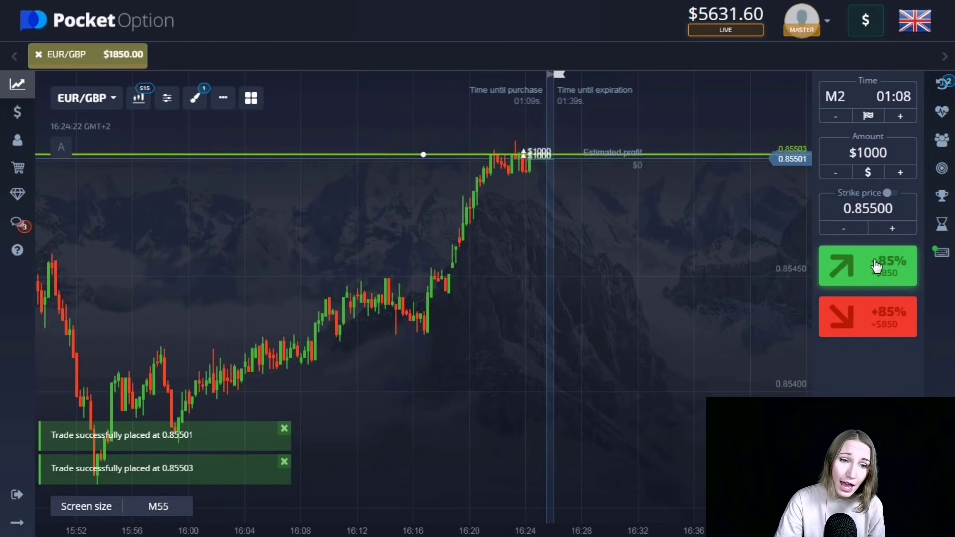
left_click(877, 267)
left_click(876, 267)
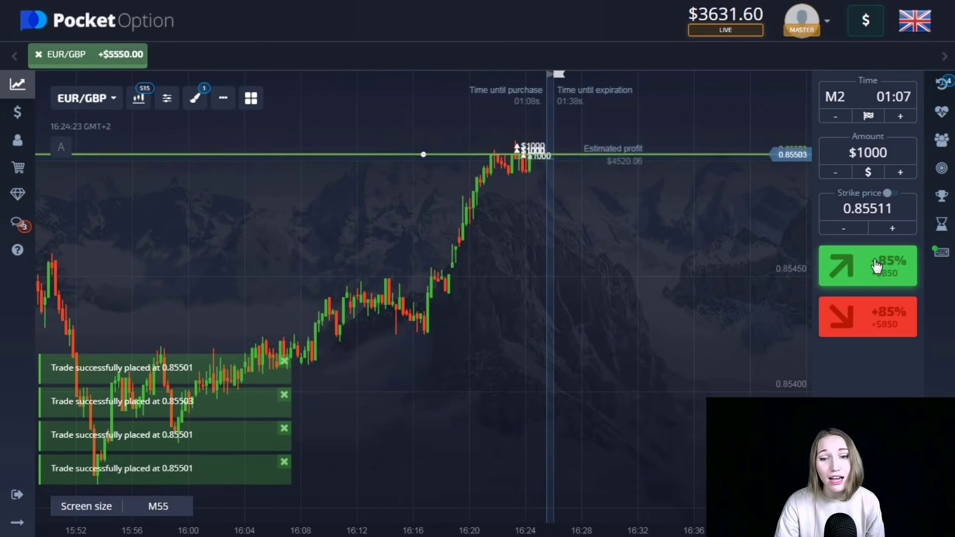